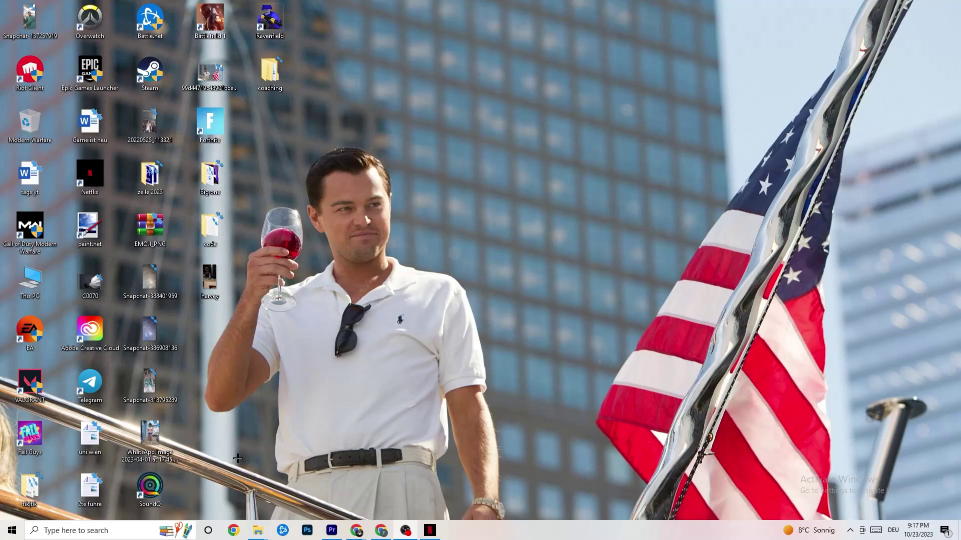
Step: Open the System display settings in Windows Settings and review the color profile options
left_click(5, 530)
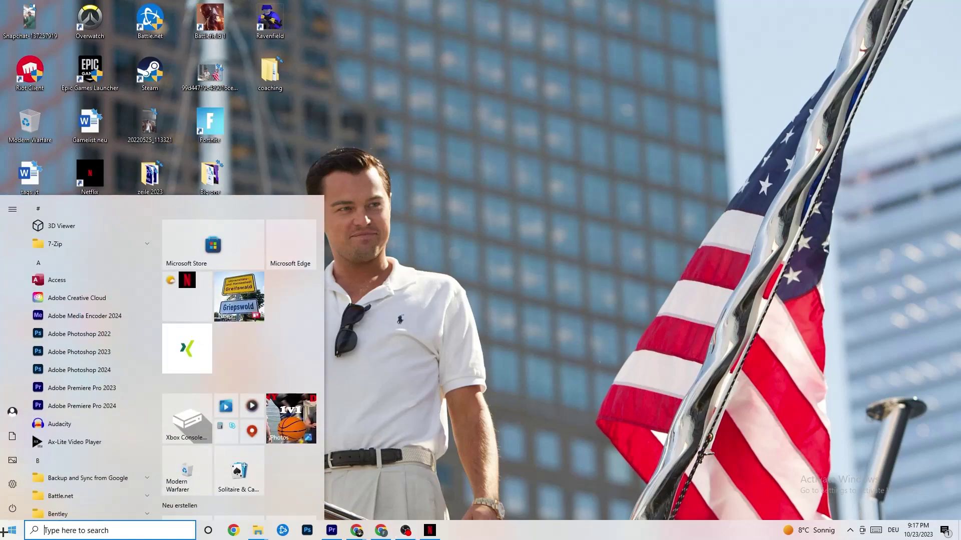
left_click(16, 489)
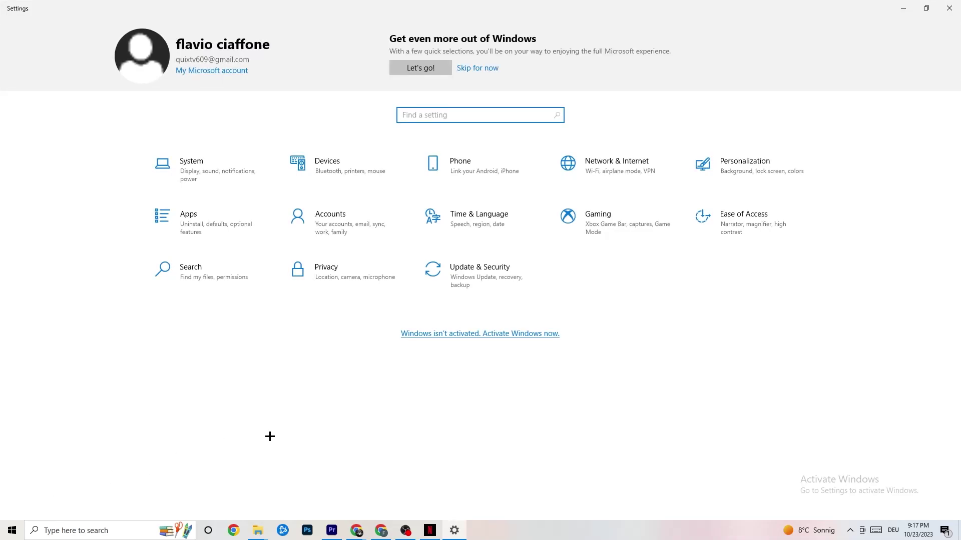
left_click(206, 174)
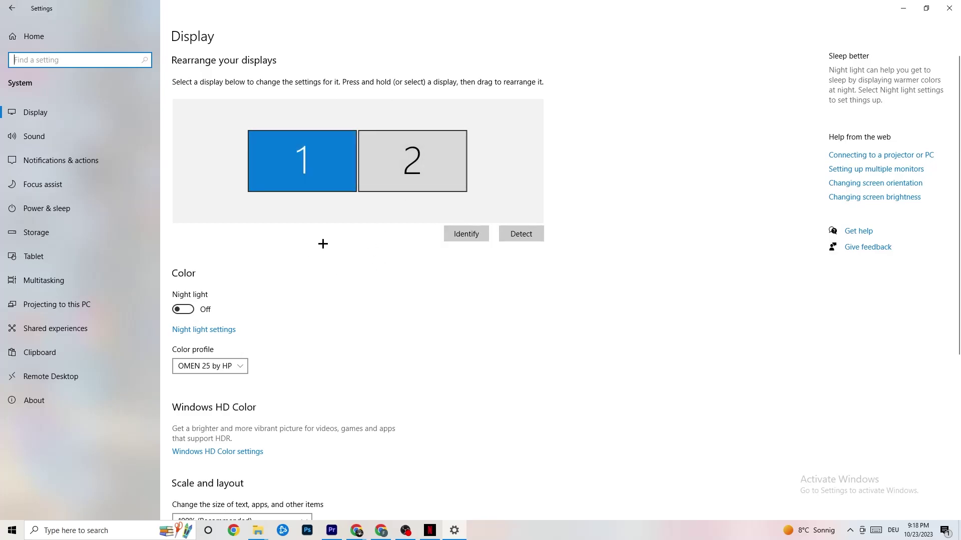
scroll(311, 208, "down", 4)
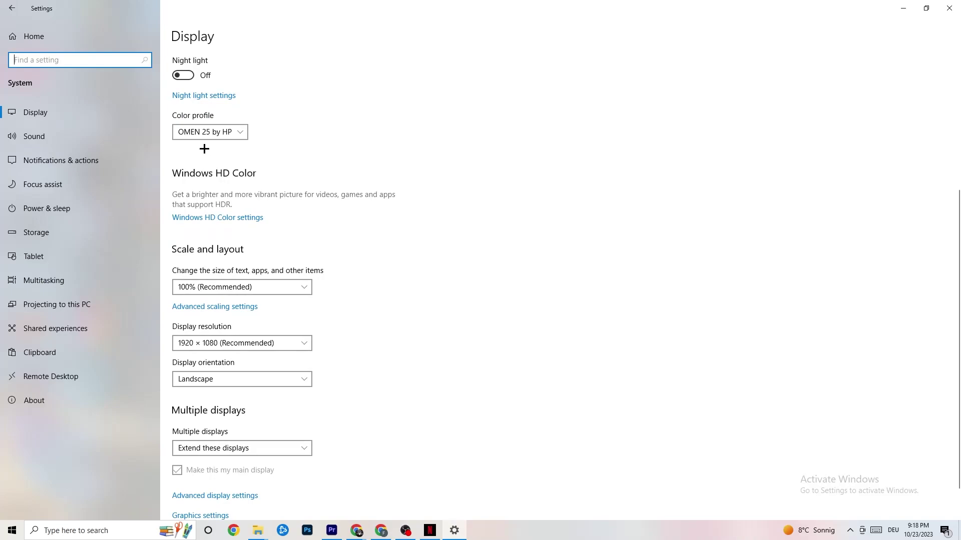
left_click(201, 131)
left_click(259, 133)
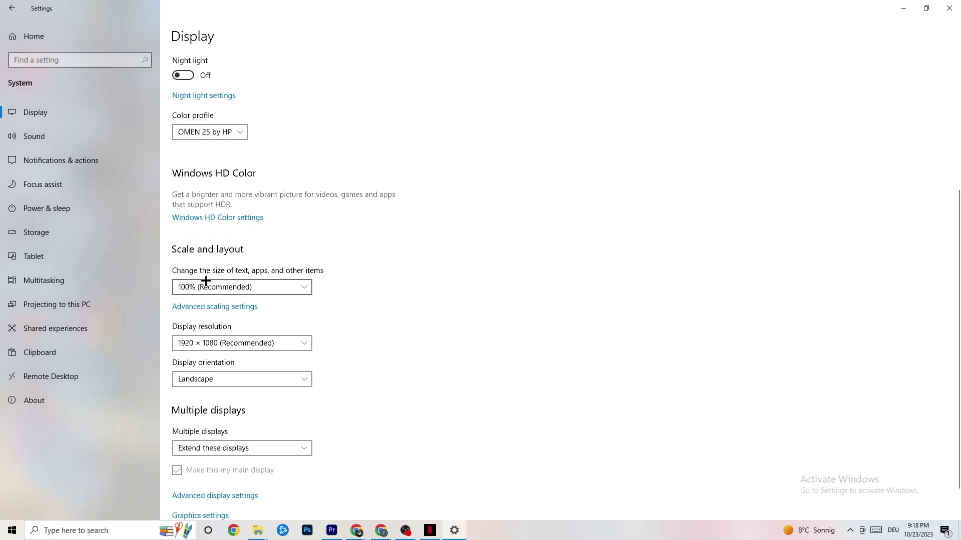
Step: Review the available text and app scaling options and the display resolution choices
left_click(295, 287)
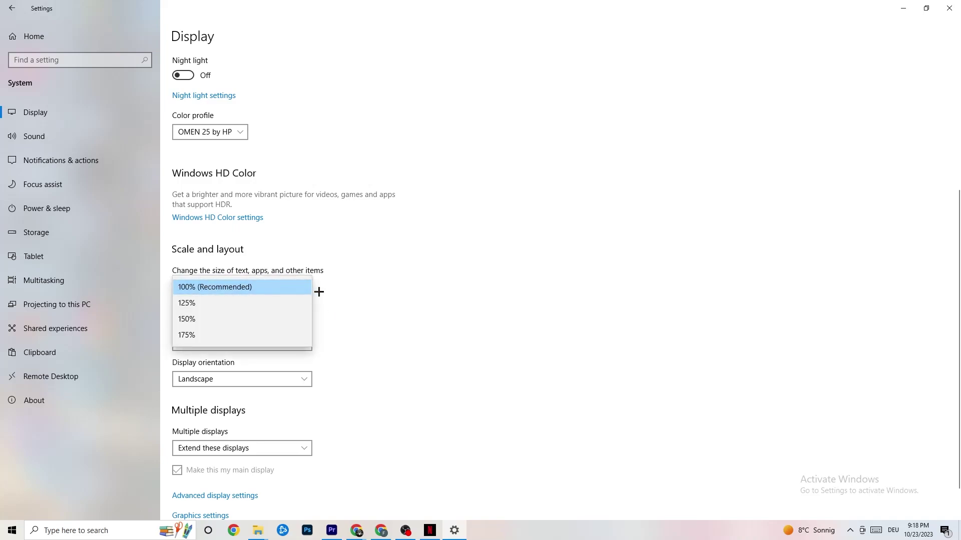
left_click(411, 246)
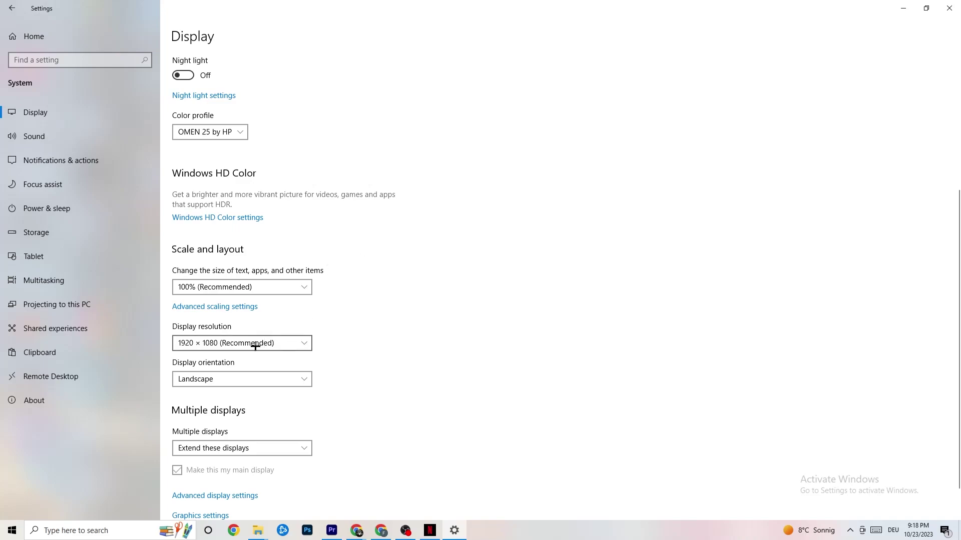
left_click(308, 342)
left_click(415, 312)
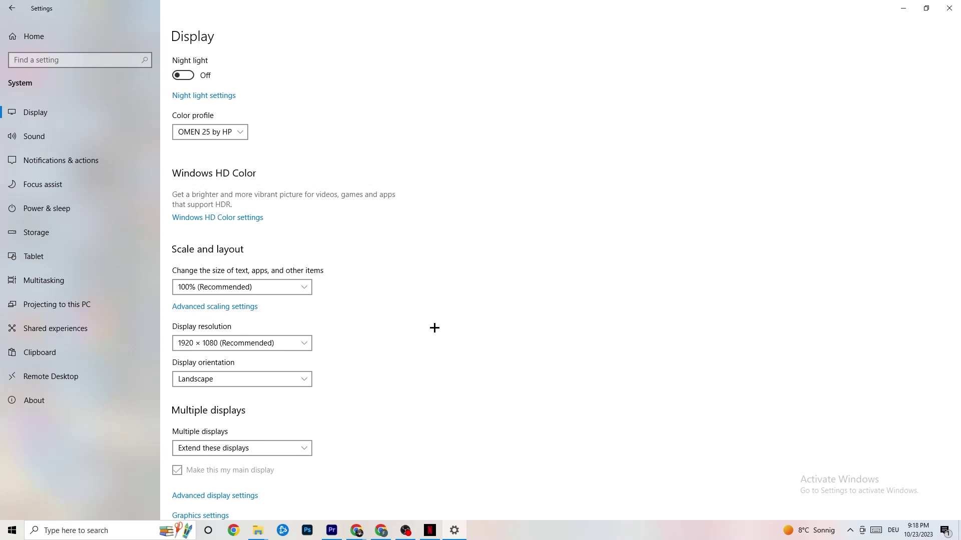
left_click(316, 343)
left_click(360, 332)
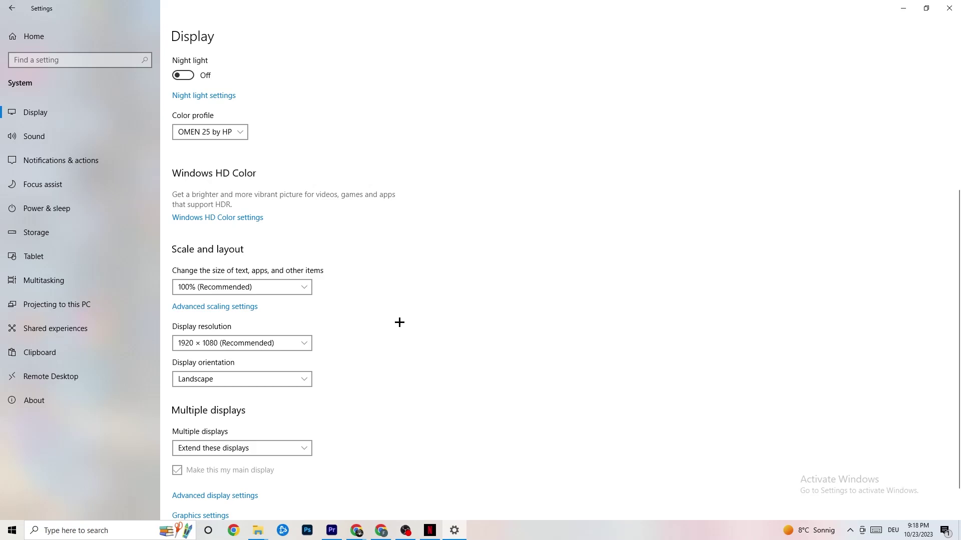
Step: Open the Storage Sense configuration and review the recycle bin deletion periods and run frequency options
left_click(62, 240)
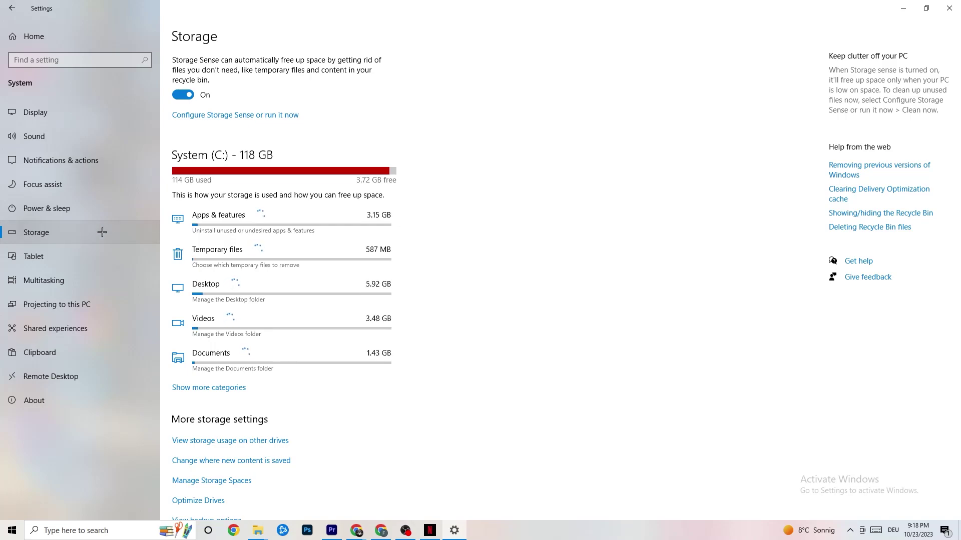
left_click(276, 116)
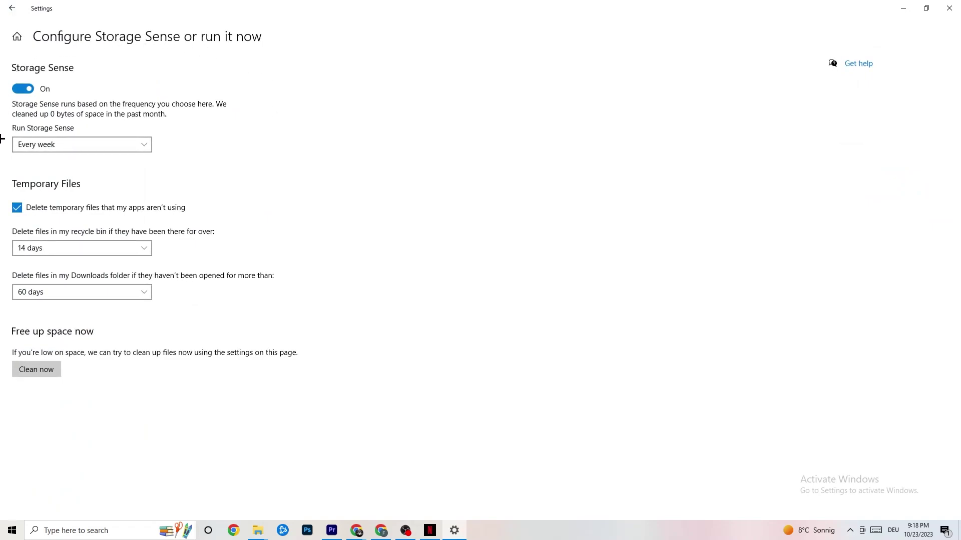
left_click(101, 248)
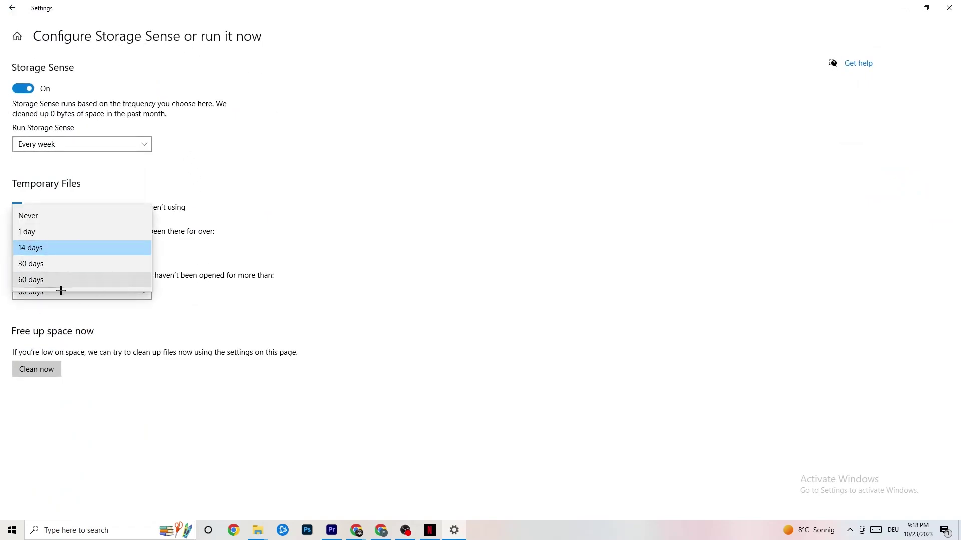
left_click(168, 197)
left_click(92, 148)
left_click(253, 129)
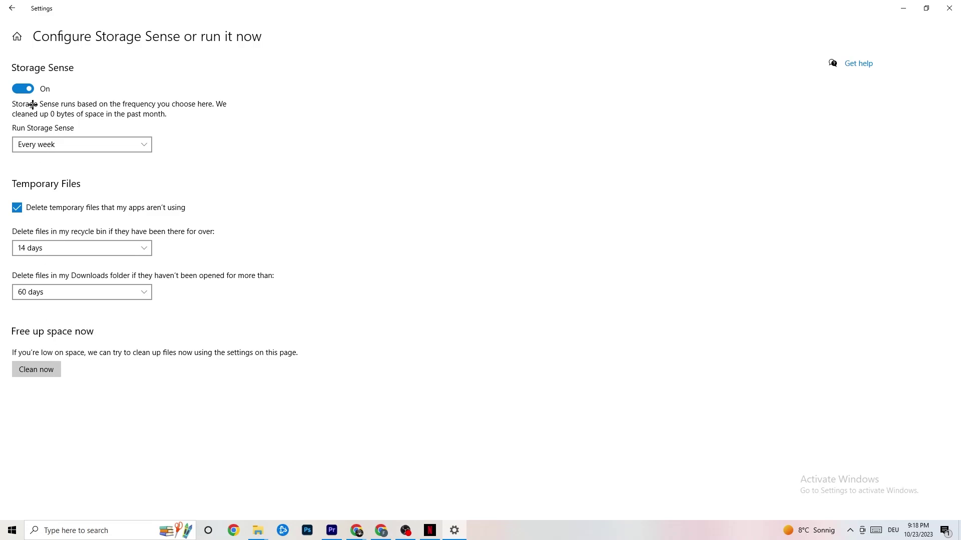
Step: Go to the Power & sleep settings, view the power plans under Additional power settings, and close Power Options
double_click(10, 6)
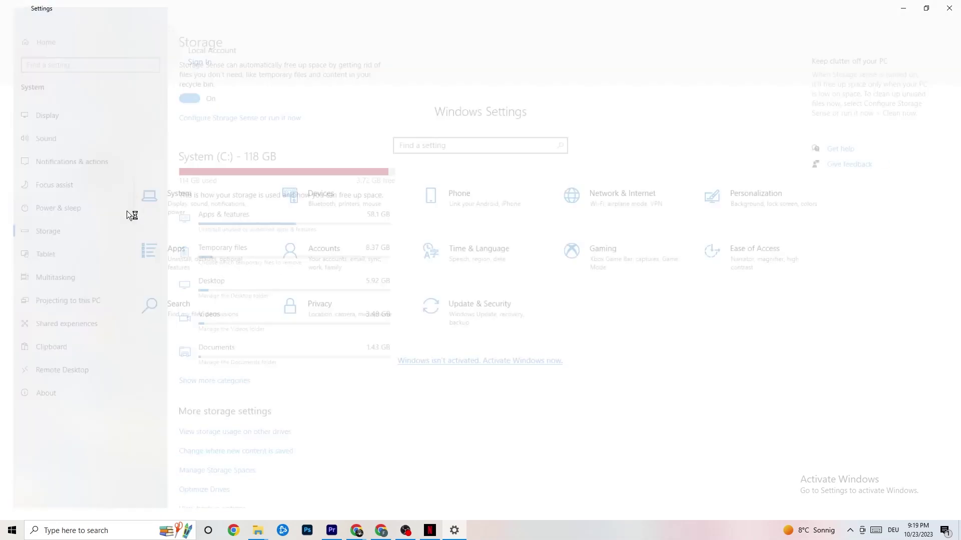
left_click(223, 177)
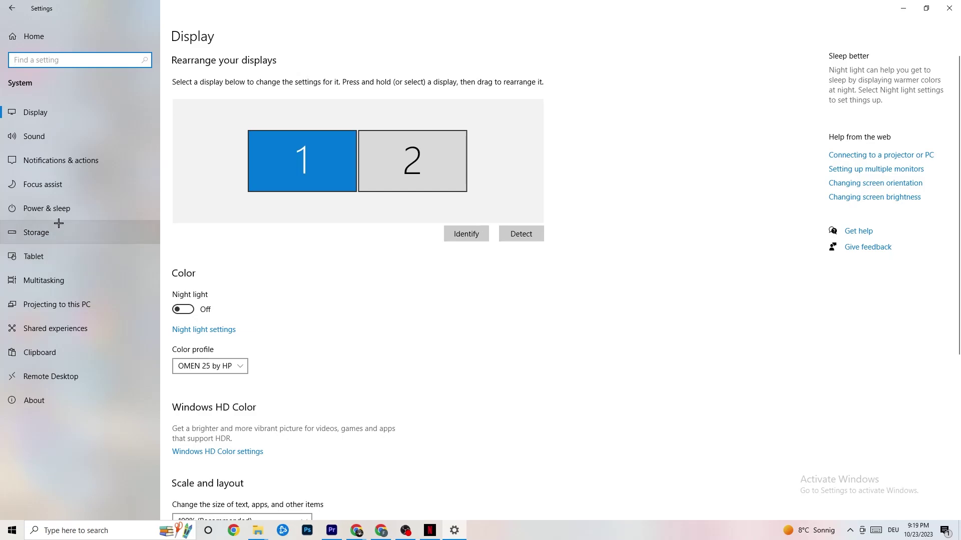
left_click(33, 204)
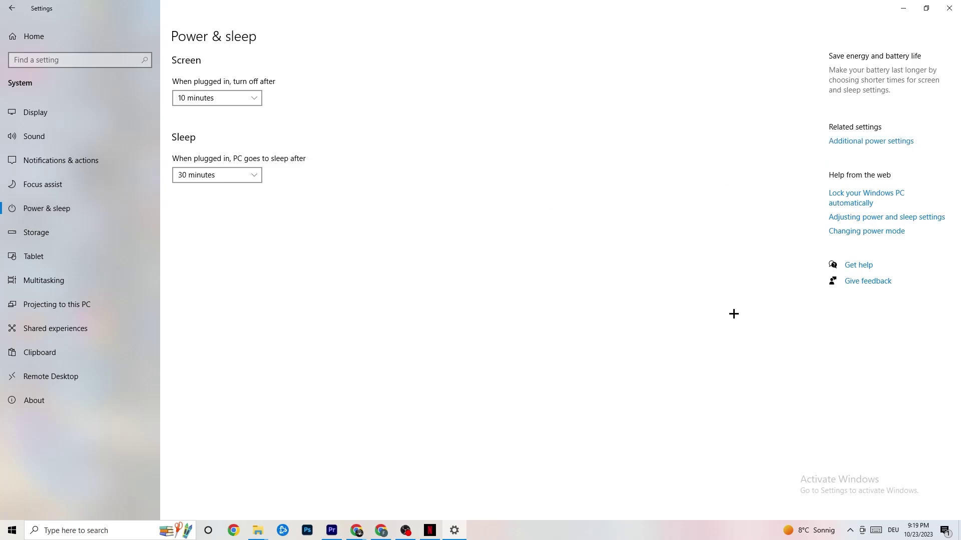
left_click_drag(387, 100, 525, 47)
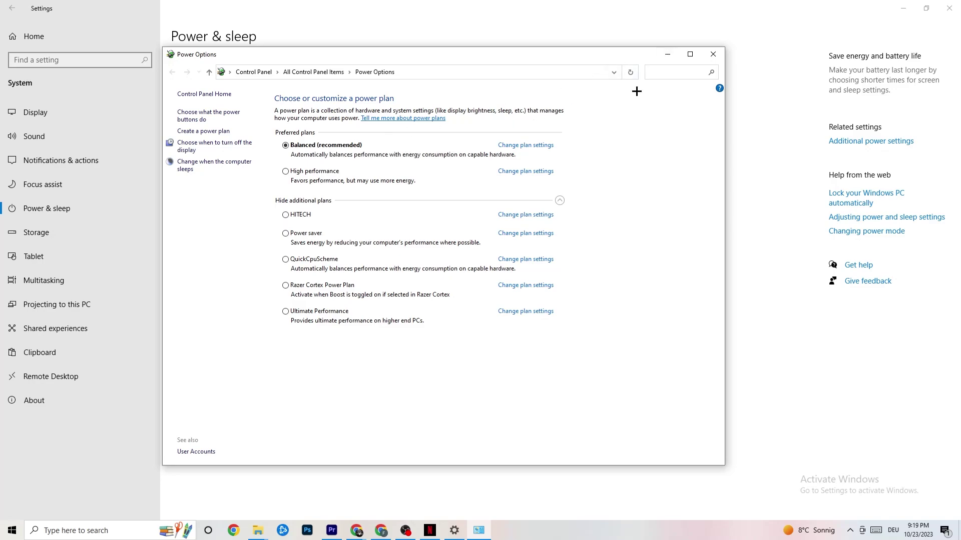
left_click(714, 55)
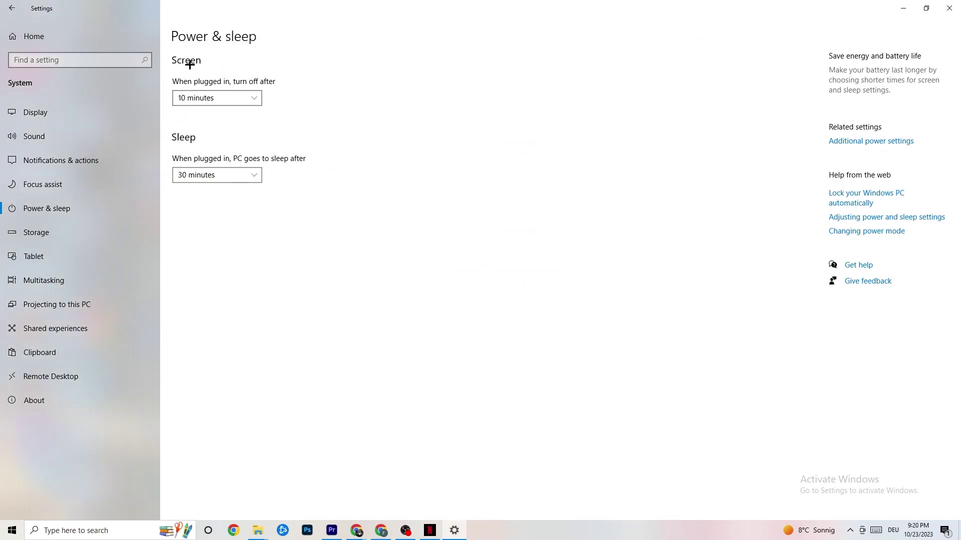
Step: Review the Xbox Game Bar, Captures and Game Mode pages of the Gaming settings
left_click(17, 7)
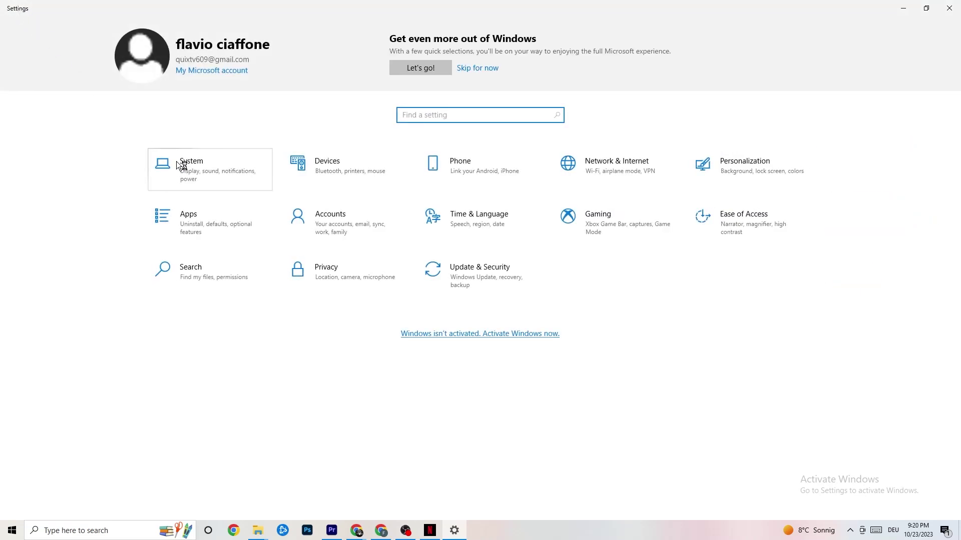
left_click(610, 235)
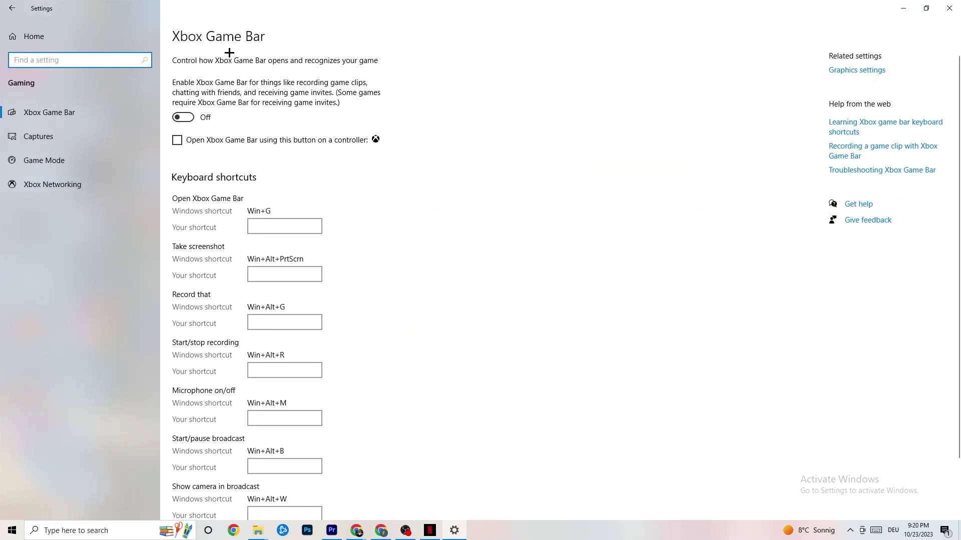
scroll(331, 210, "down", 3)
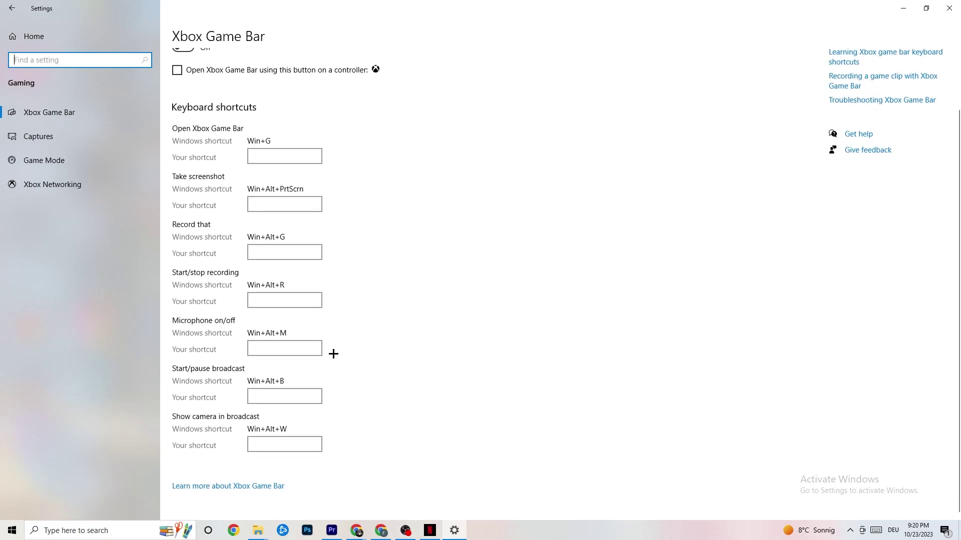
scroll(333, 354, "up", 3)
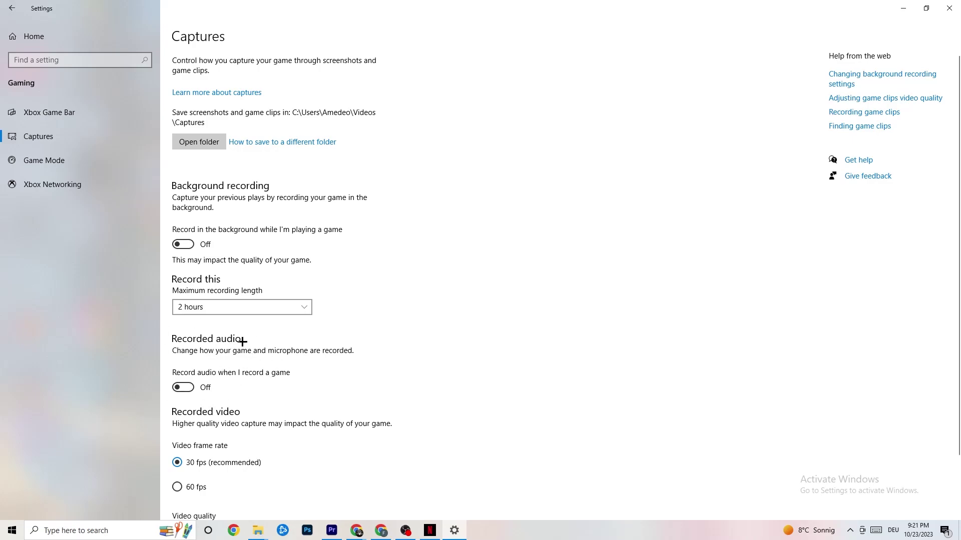
scroll(257, 347, "down", 3)
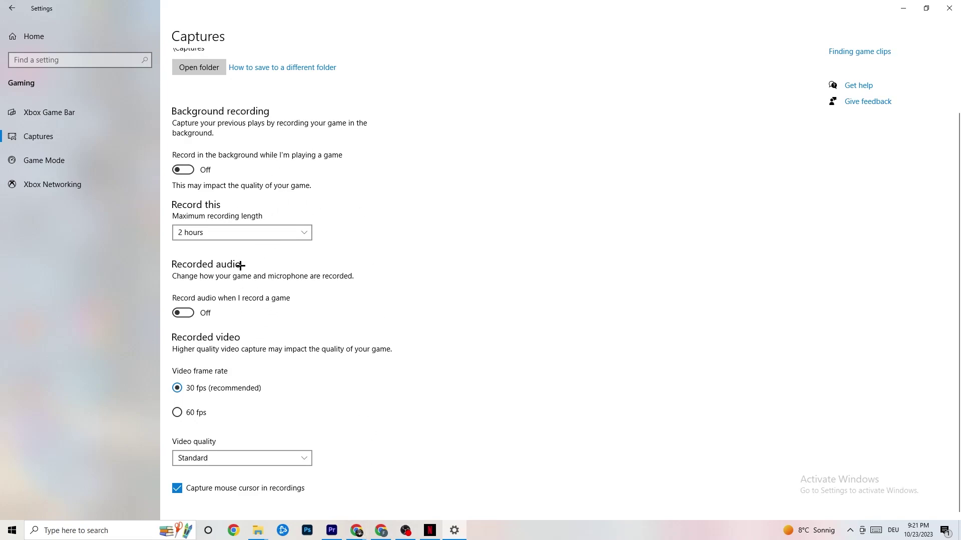
left_click(75, 165)
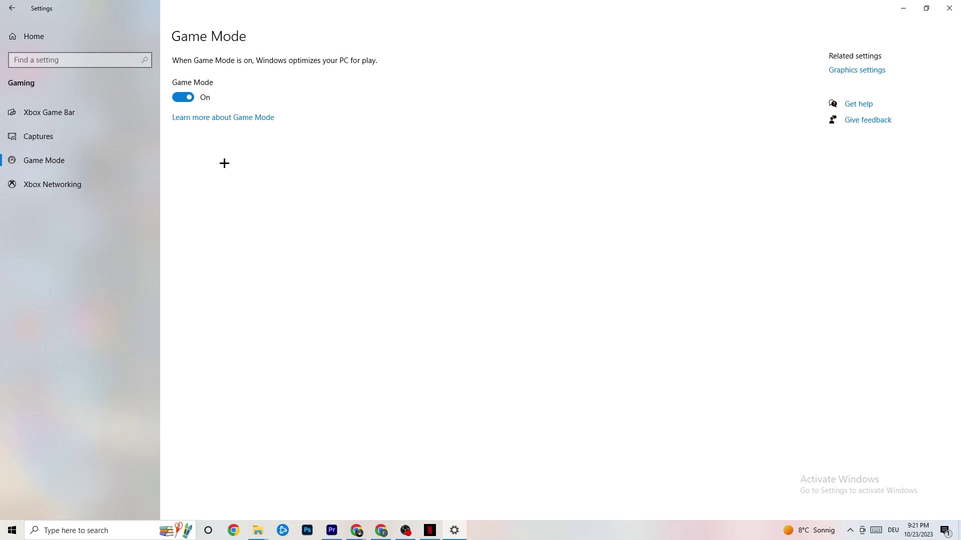
Step: Review the Windows Update and Troubleshoot pages of the Update & Security settings
left_click(15, 8)
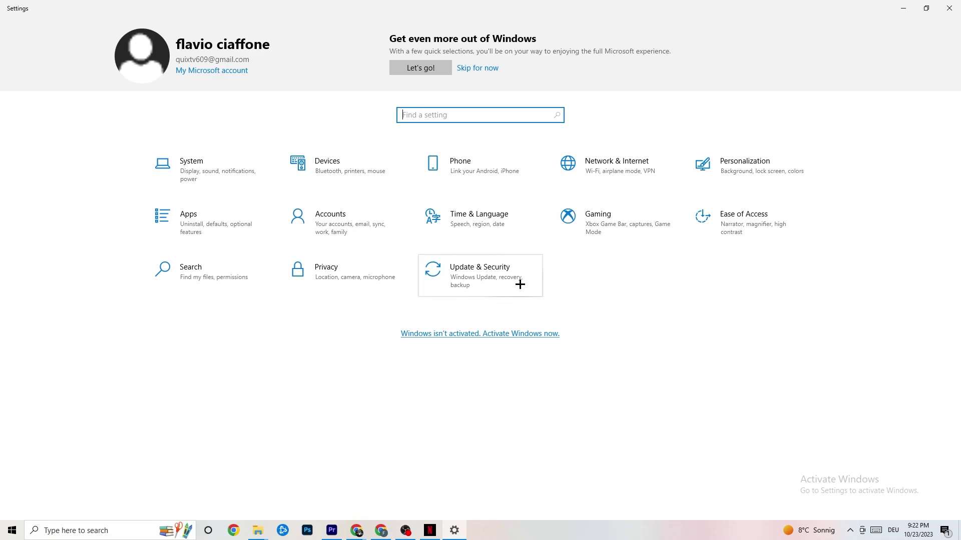
left_click(495, 283)
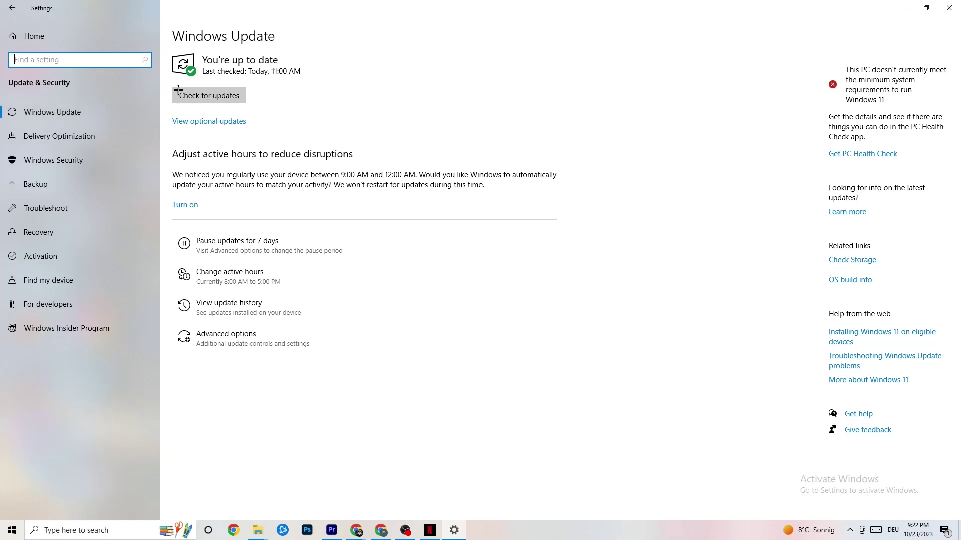
left_click(294, 74)
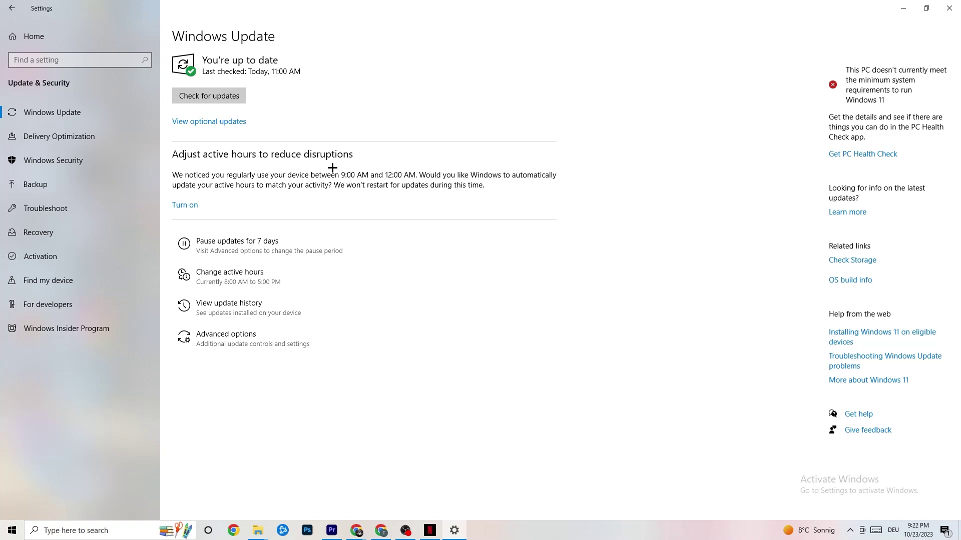
left_click(83, 211)
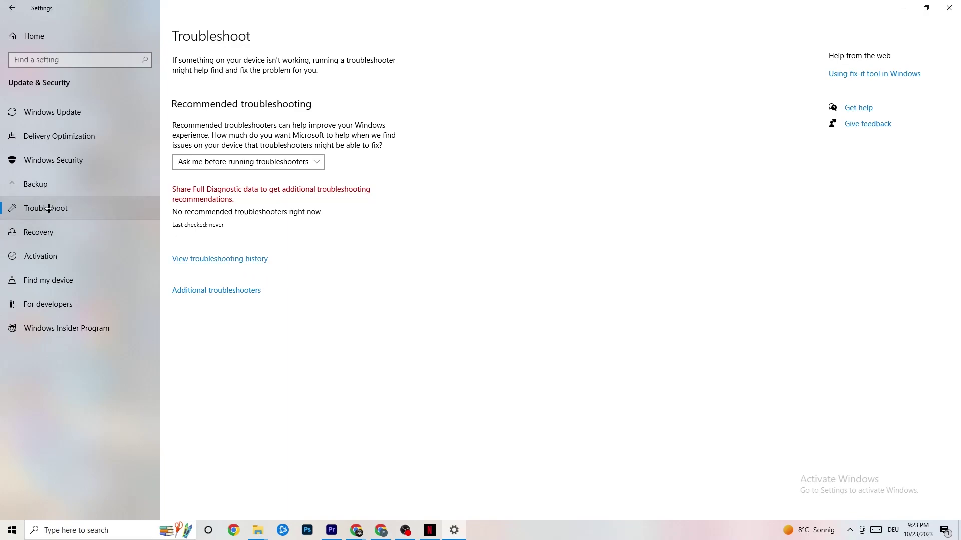
Step: Close Settings and paste a copy of the Steam shortcut onto an empty area of the desktop
left_click(940, 4)
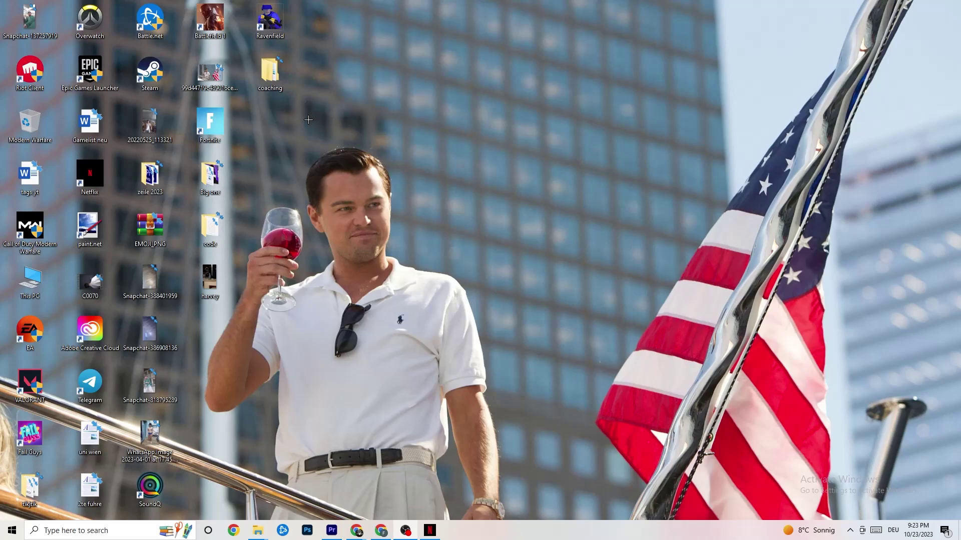
key("ctrl+v")
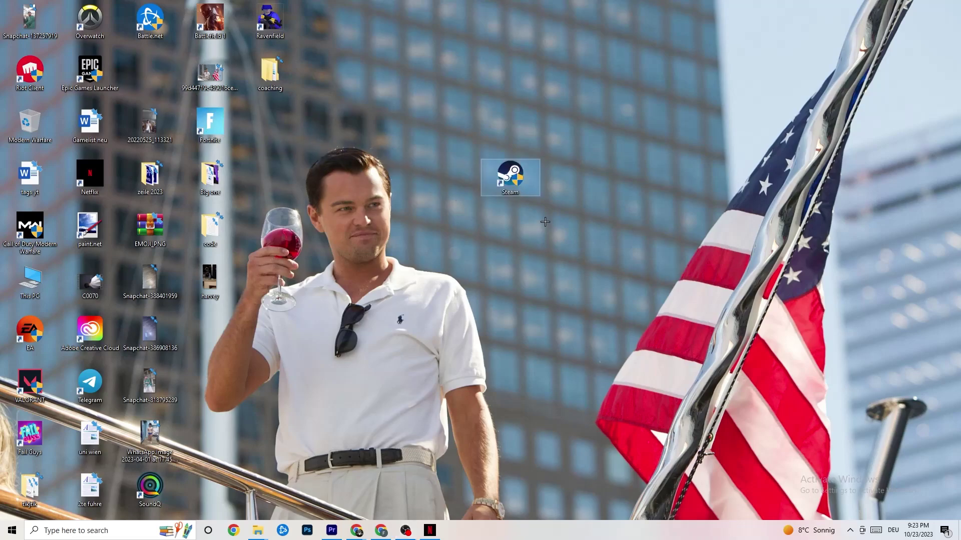
right_click(510, 181)
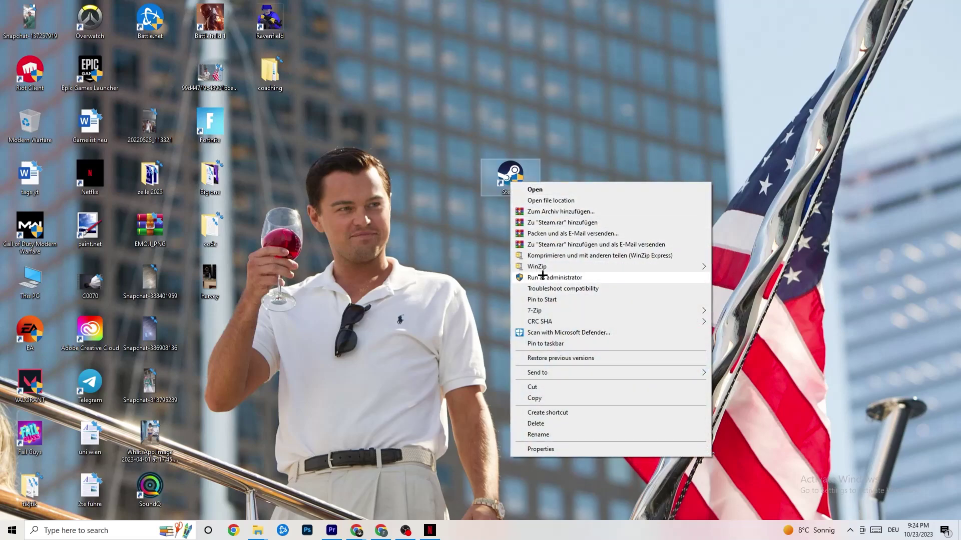
left_click(409, 250)
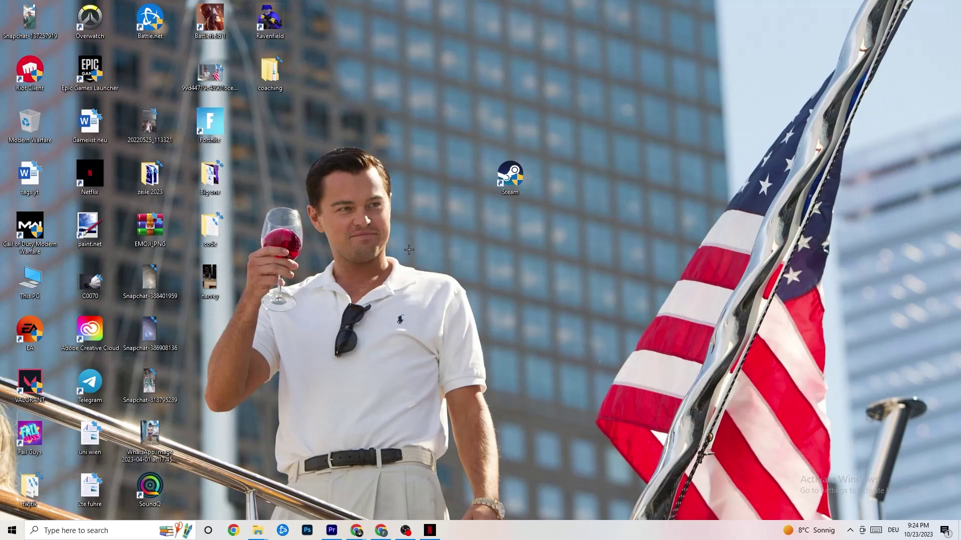
Step: Shift the copied Steam shortcut one grid column to the left and open its properties
left_click_drag(501, 175, 441, 175)
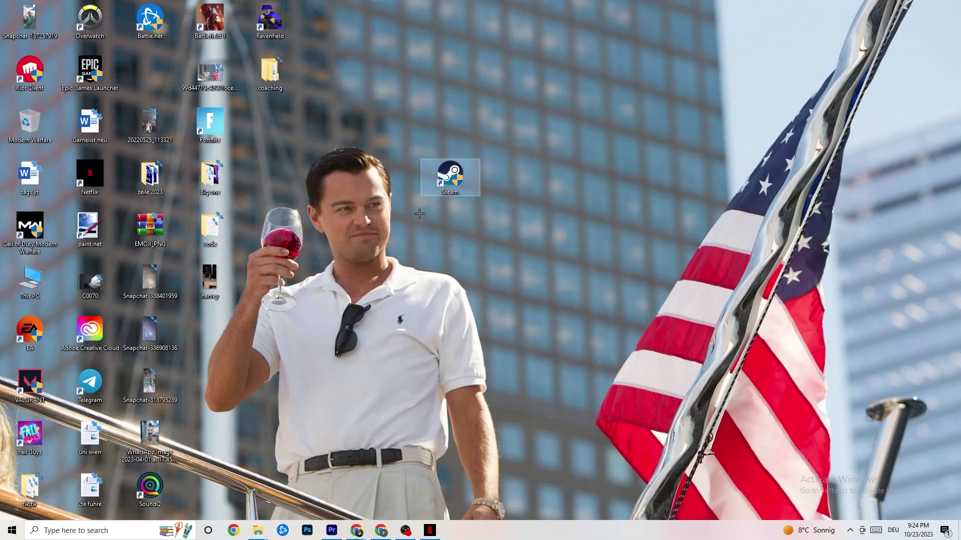
right_click(443, 181)
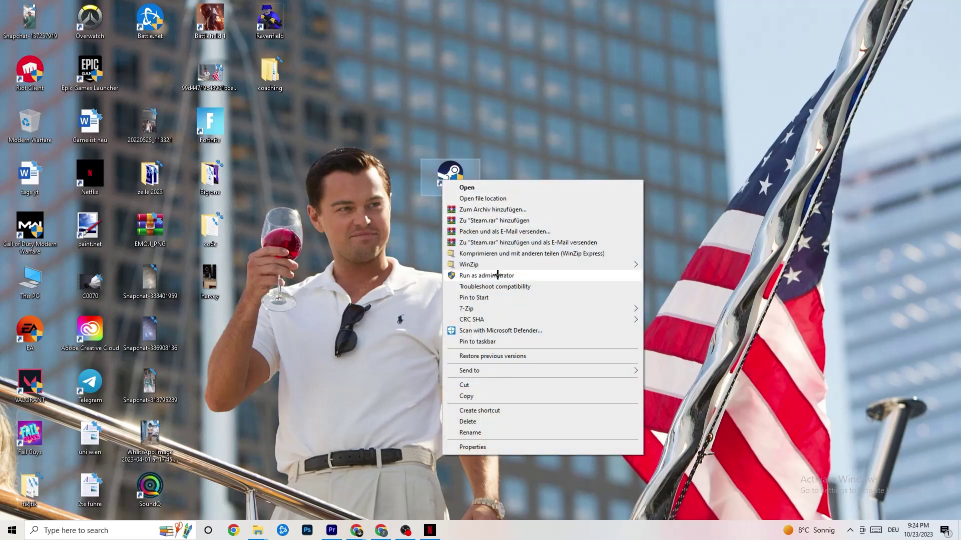
left_click(488, 447)
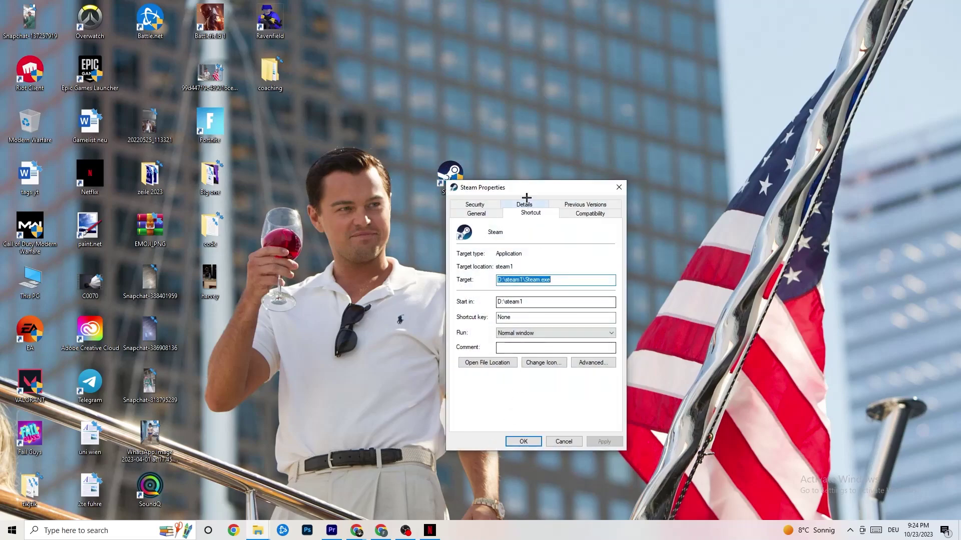
Step: Review the Steam shortcut's compatibility settings, including the available Windows compatibility modes, and close its properties with the settings accepted
left_click_drag(527, 201, 383, 43)
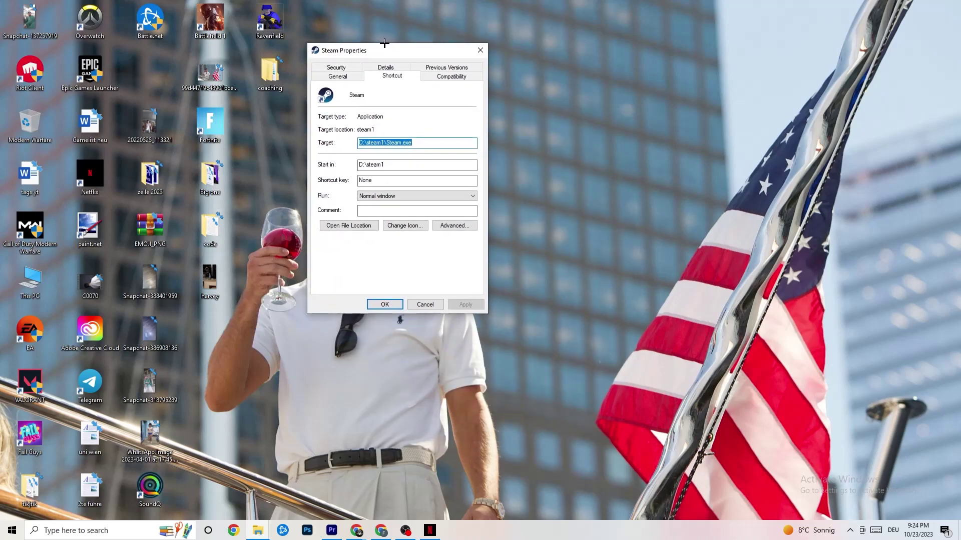
left_click(439, 75)
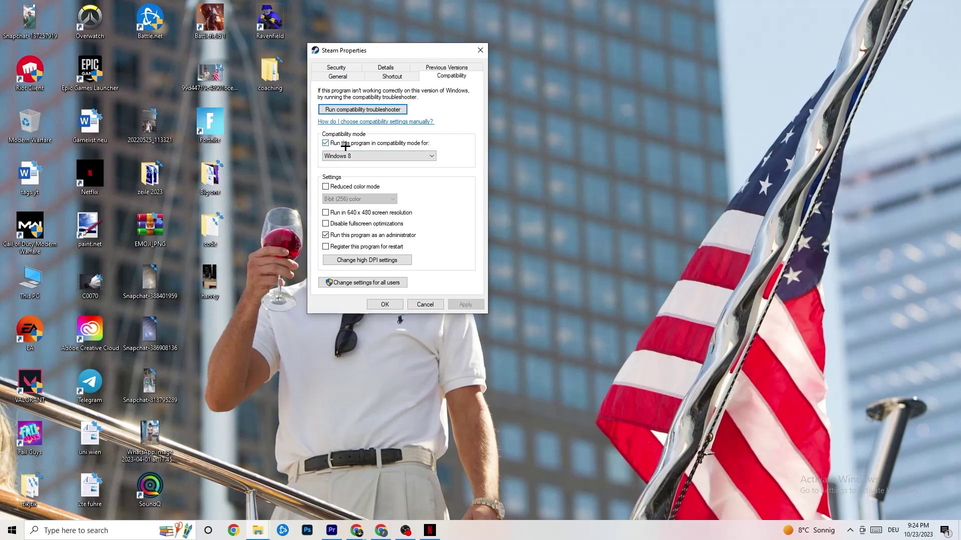
left_click(420, 155)
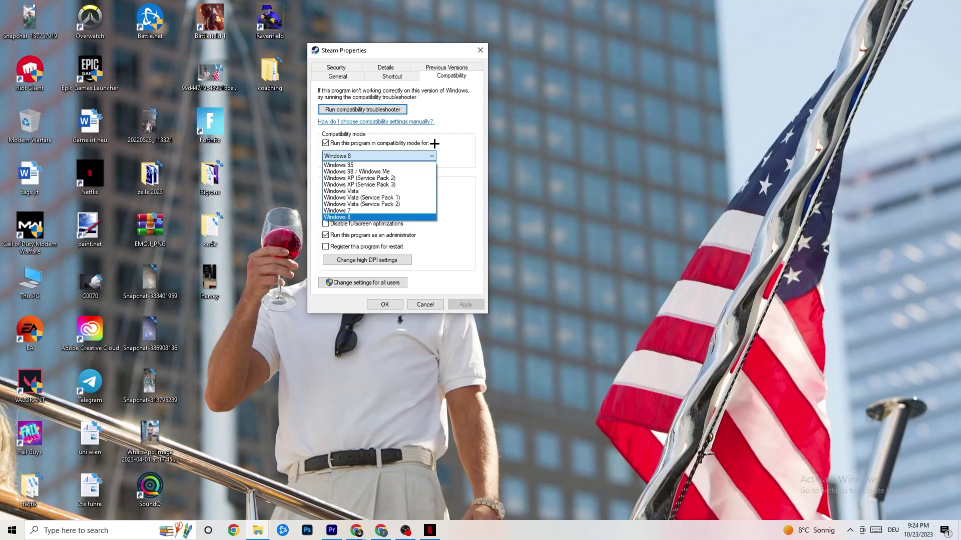
left_click(435, 143)
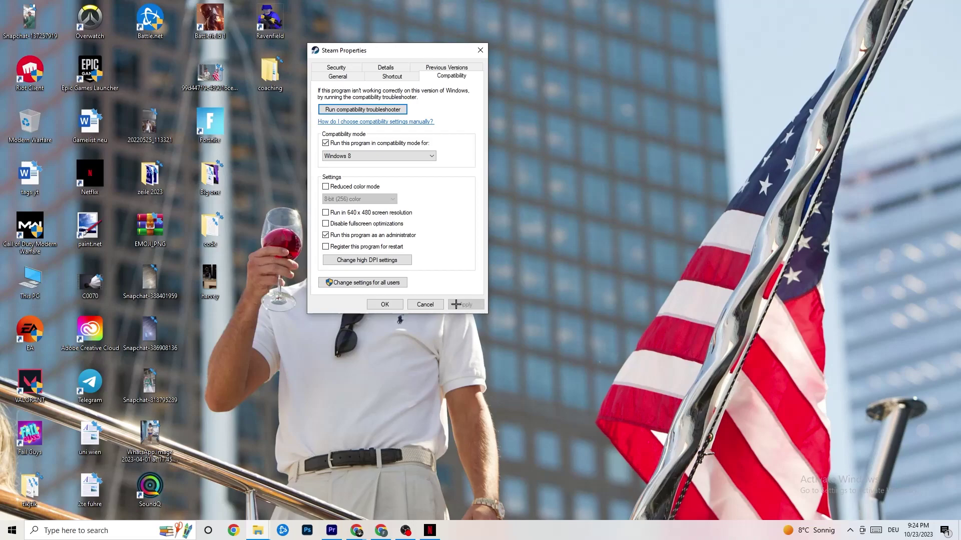
left_click(385, 304)
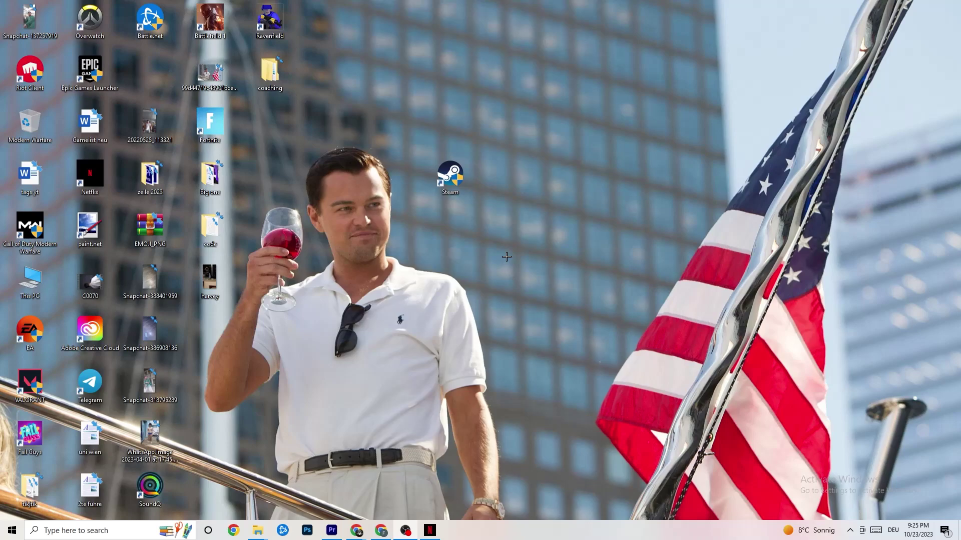
right_click(464, 188)
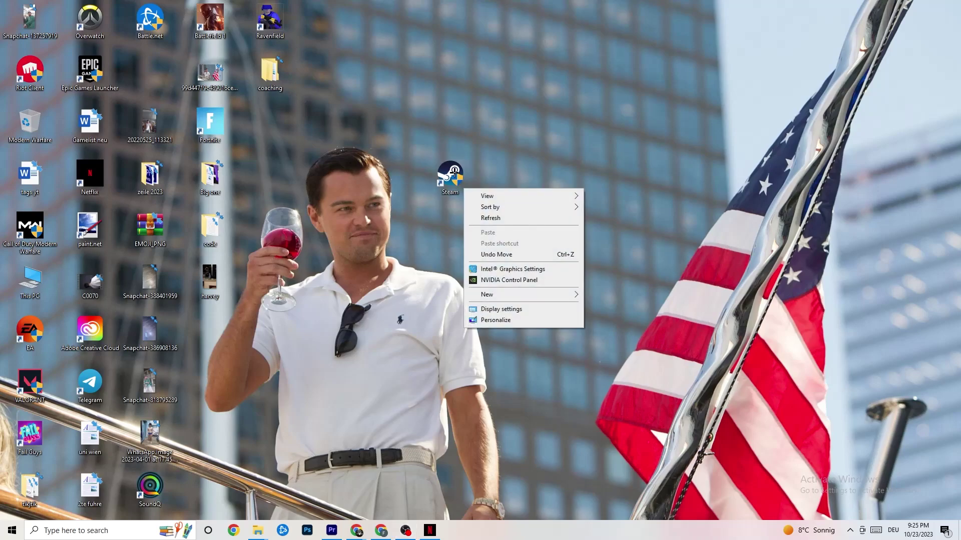
right_click(476, 100)
left_click(366, 75)
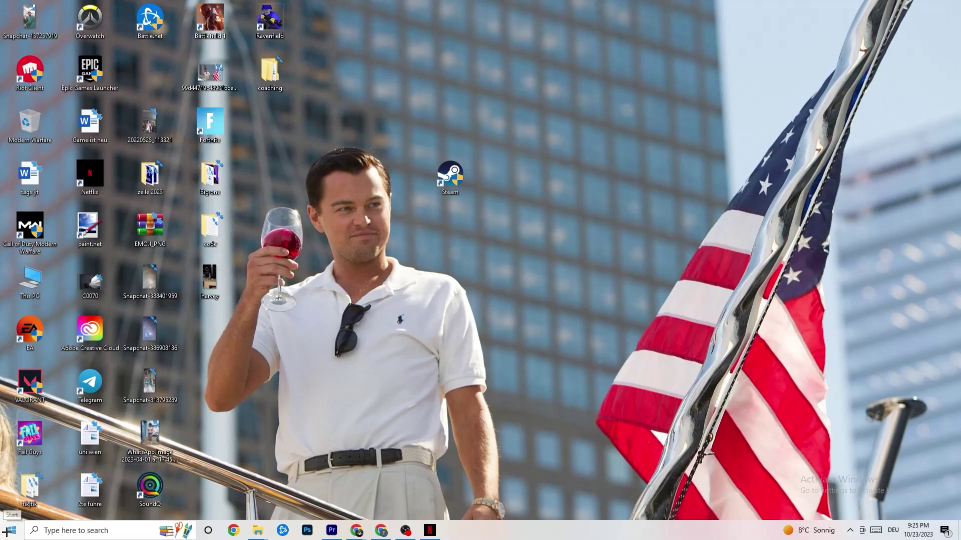
left_click(449, 172)
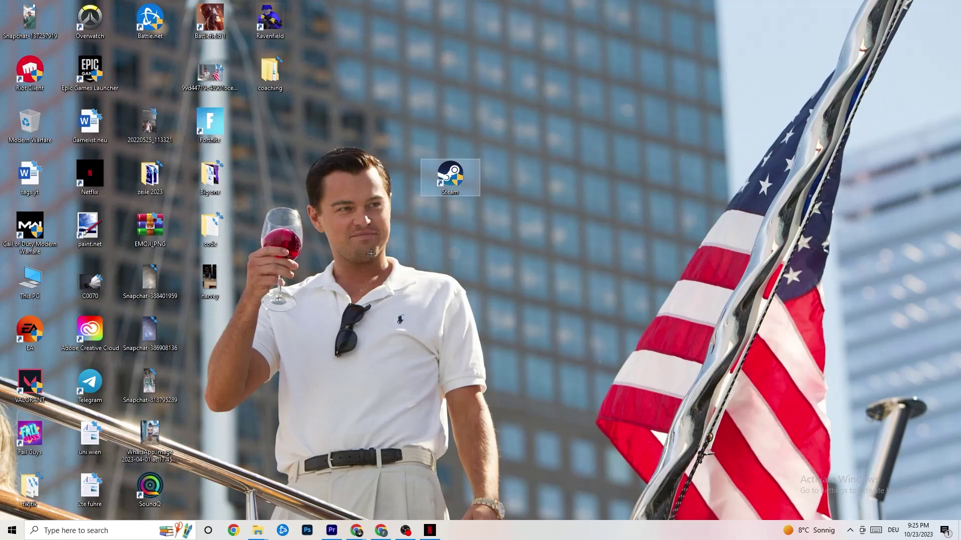
Step: Open Task Manager maximized and check the actions available for the Windows Explorer process
right_click(533, 537)
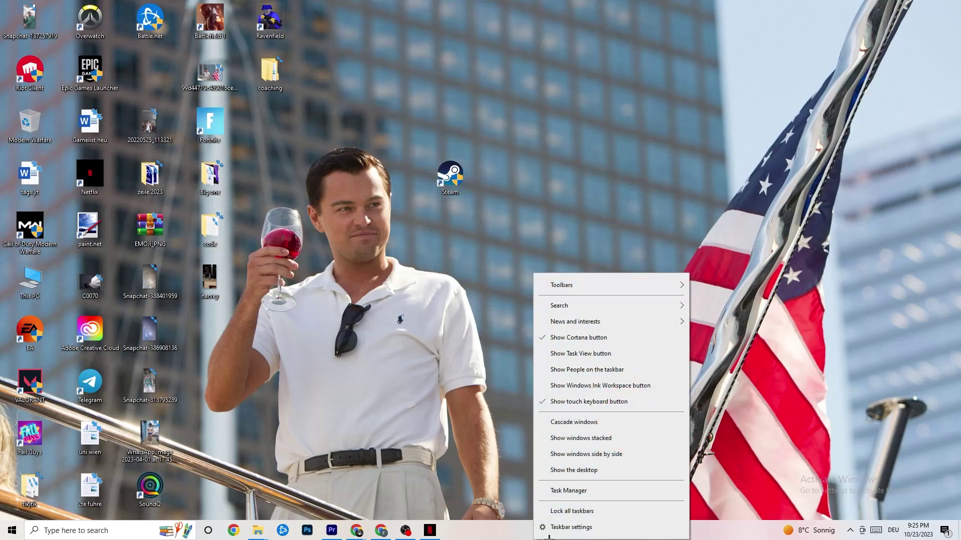
left_click(584, 491)
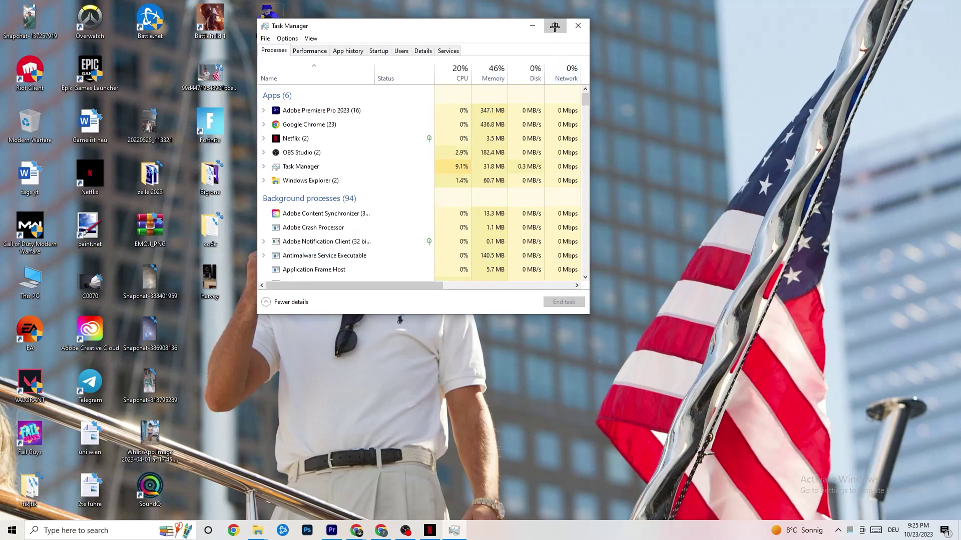
left_click(555, 27)
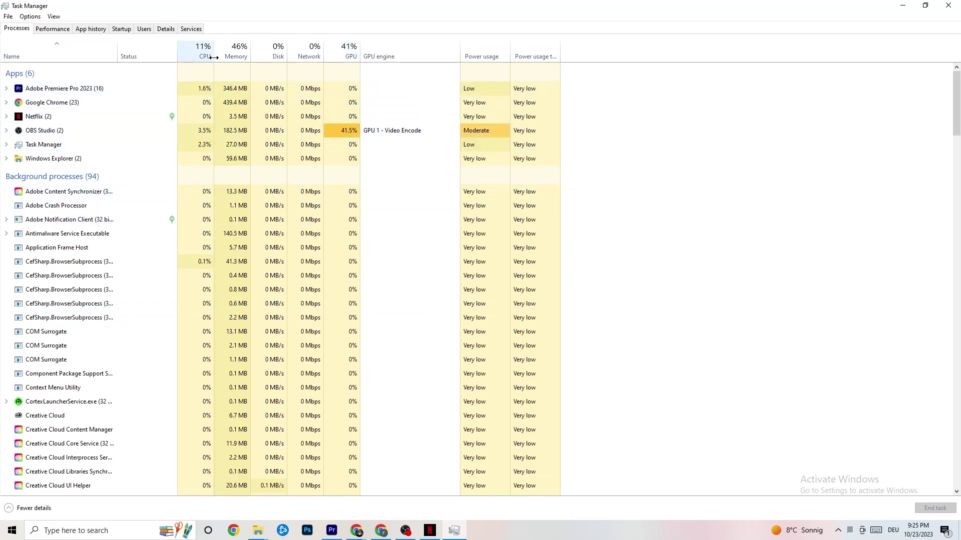
right_click(64, 159)
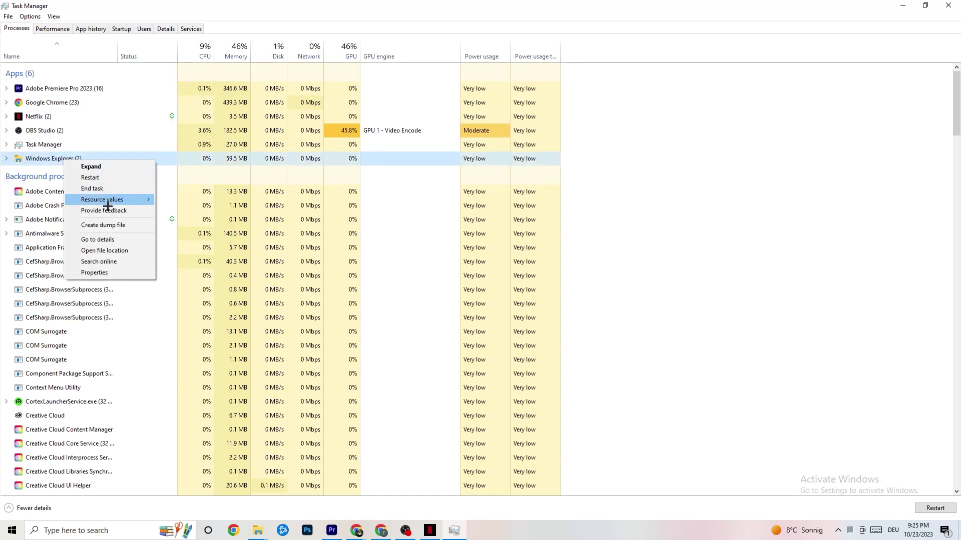
left_click(723, 137)
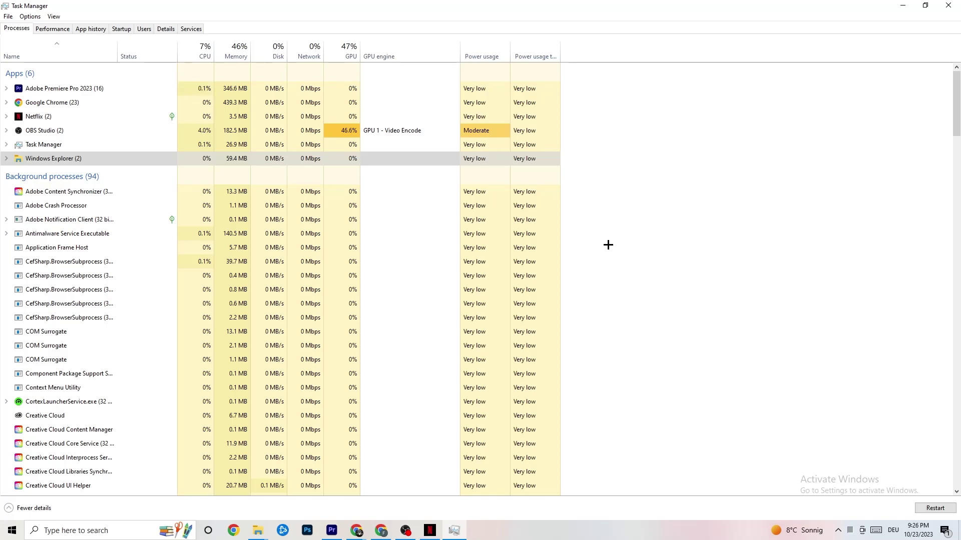
Step: Review the startup apps in Task Manager and check the actions available for the Pivot Software Support entry
left_click(121, 29)
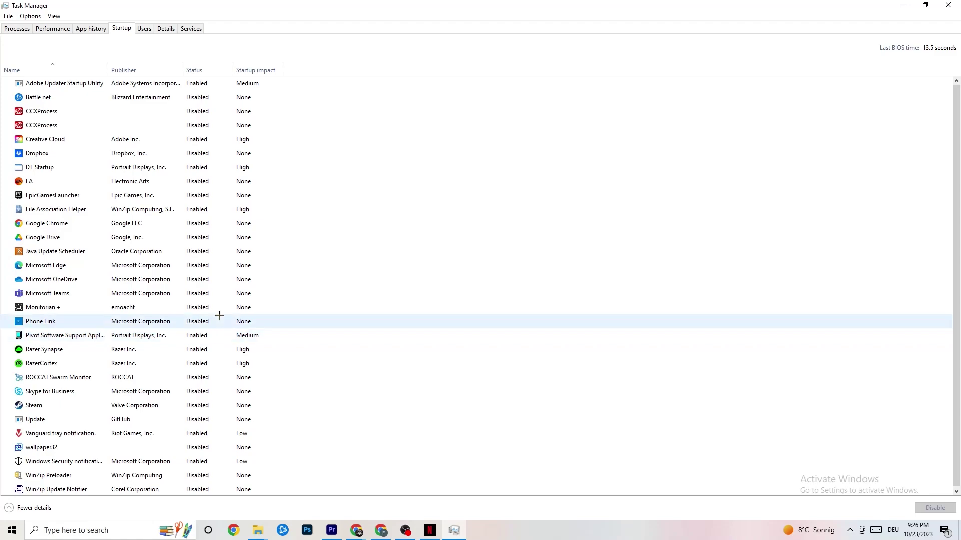
right_click(196, 336)
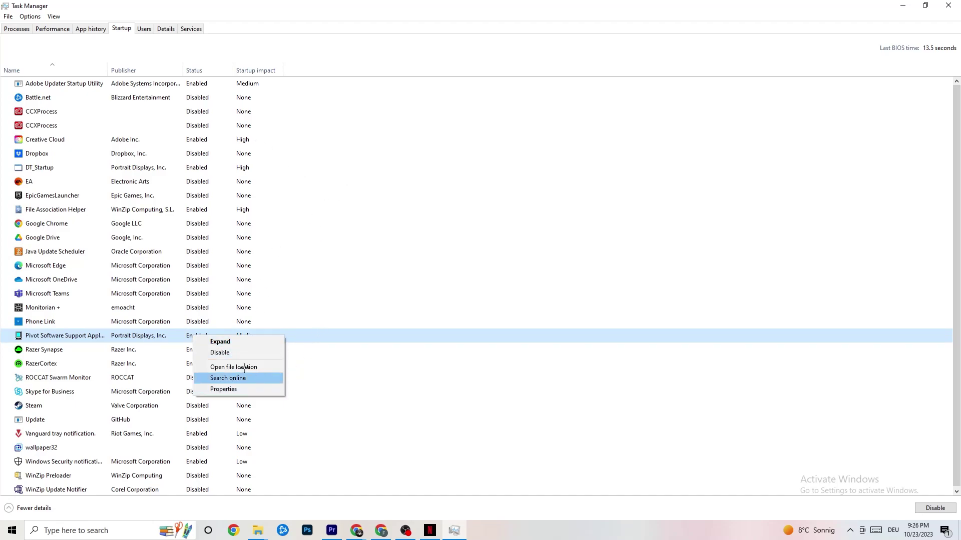
left_click(165, 29)
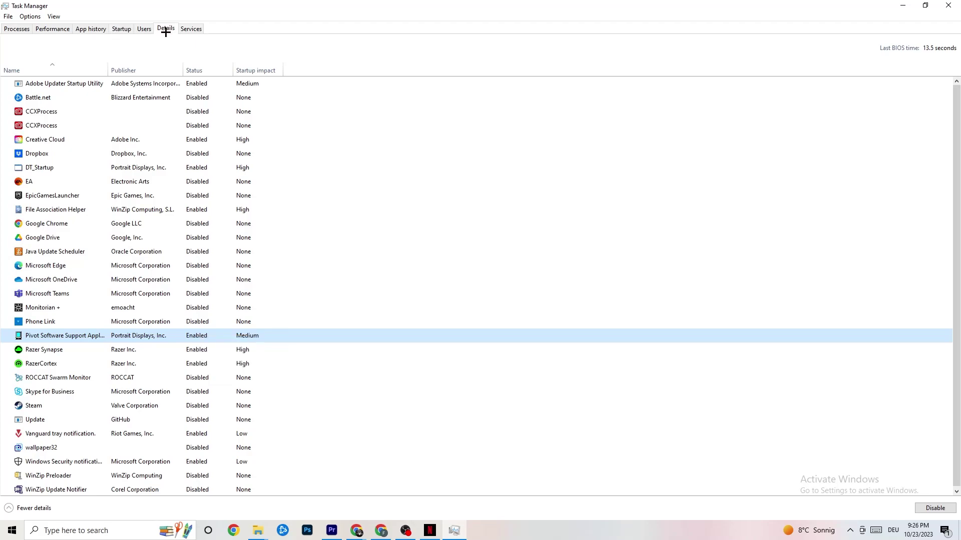
Step: Inspect the priority options of the Adobe Premiere Pro process in Task Manager's detailed process list, then close Task Manager
left_click(165, 29)
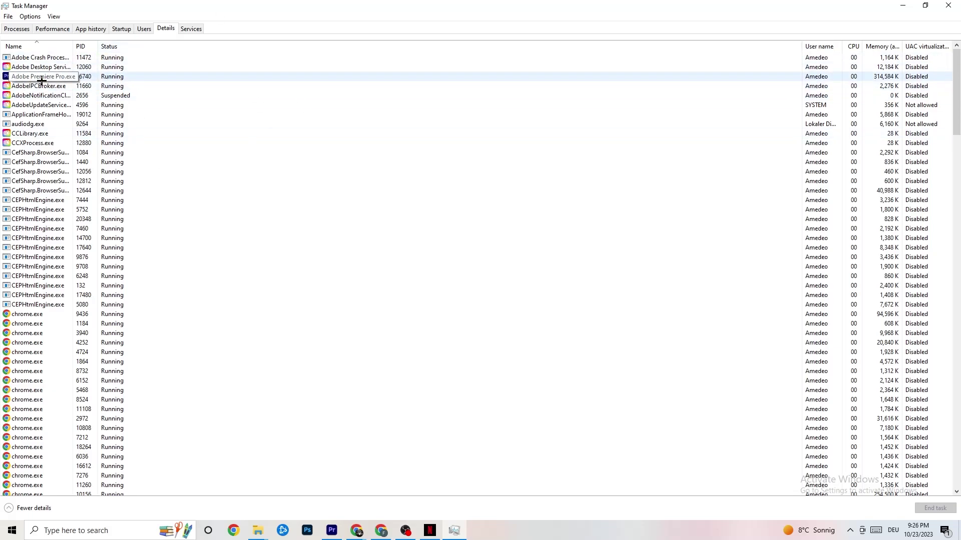
right_click(42, 81)
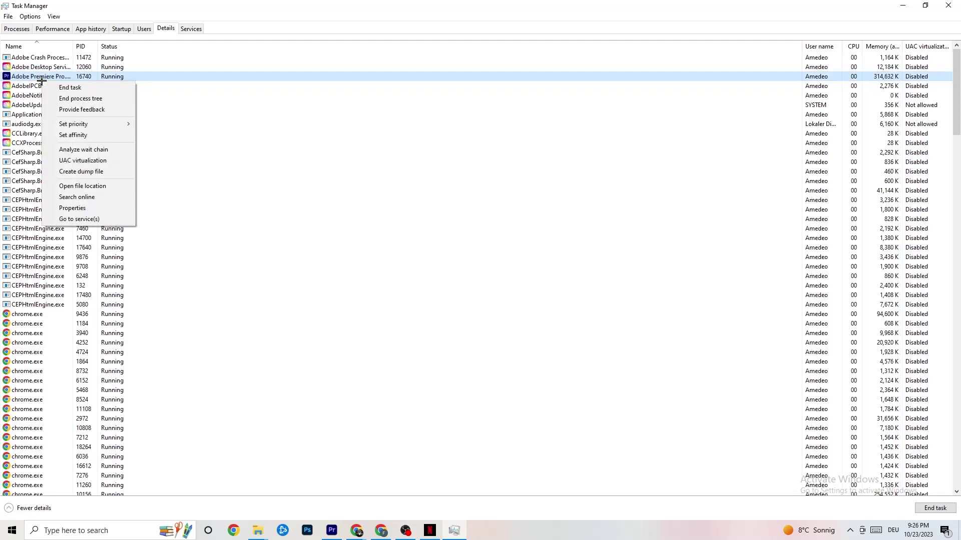
mouse_move(108, 124)
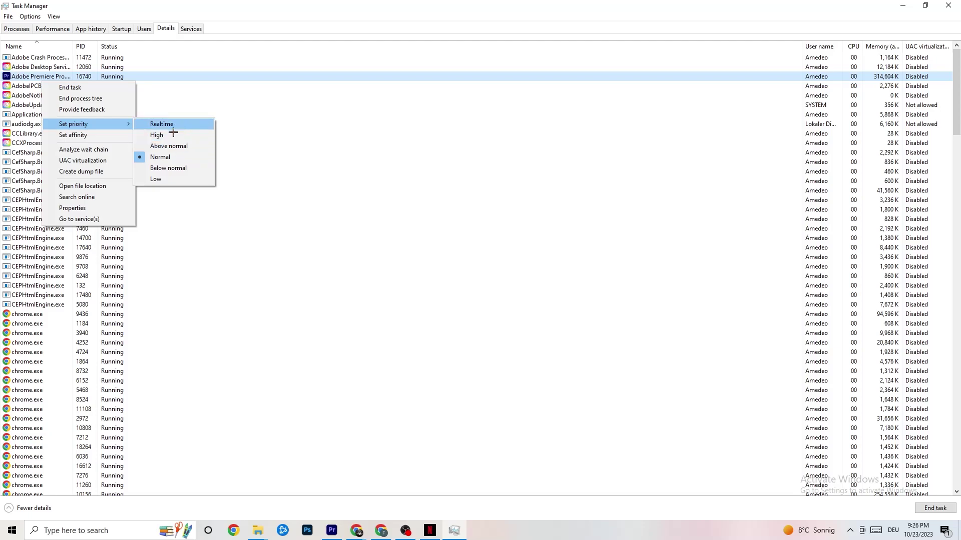
left_click(286, 94)
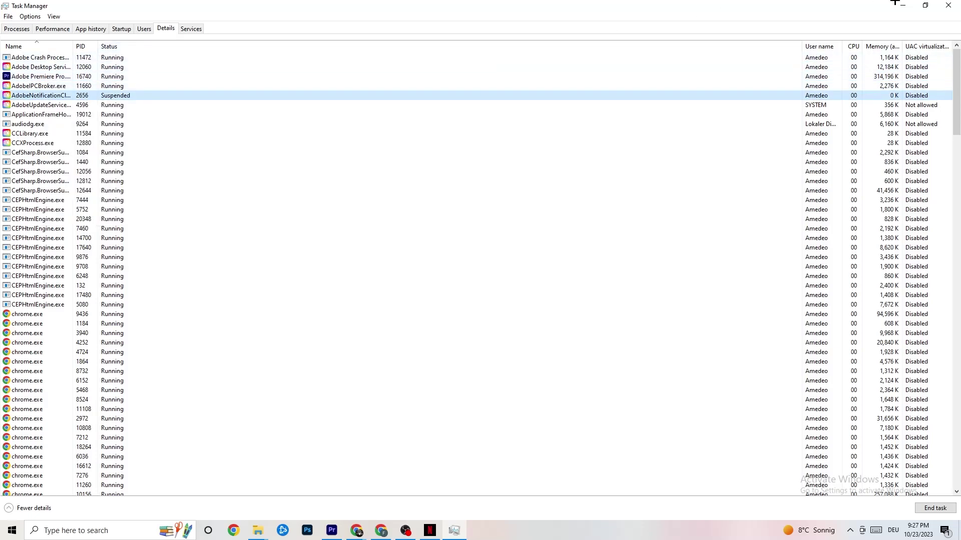
left_click(949, 5)
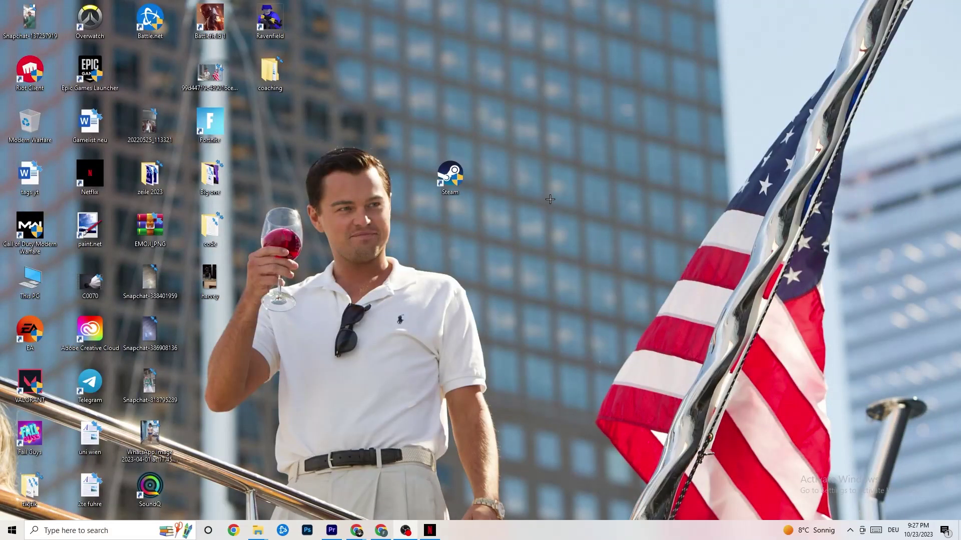
Step: Review the image preview and resolution settings in NVIDIA Control Panel, then close it
right_click(537, 95)
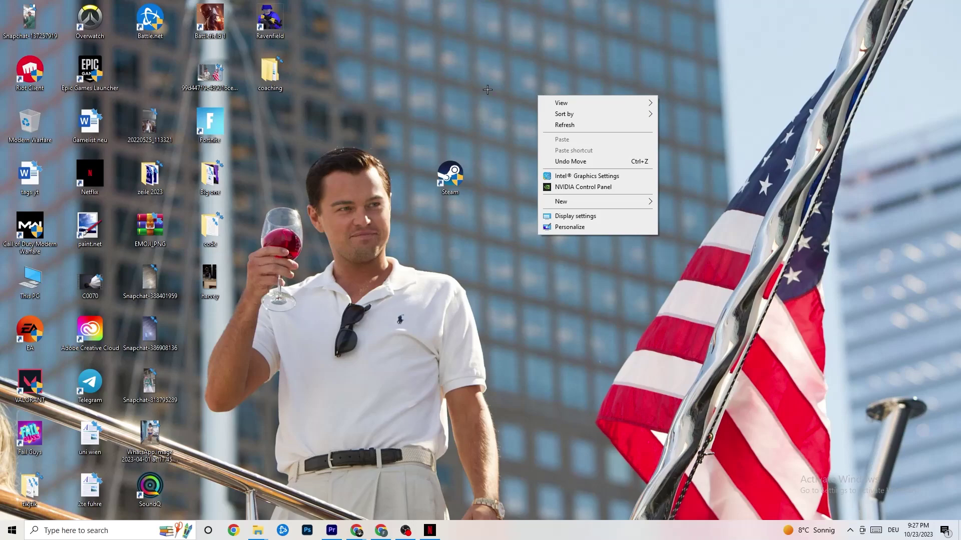
left_click(569, 188)
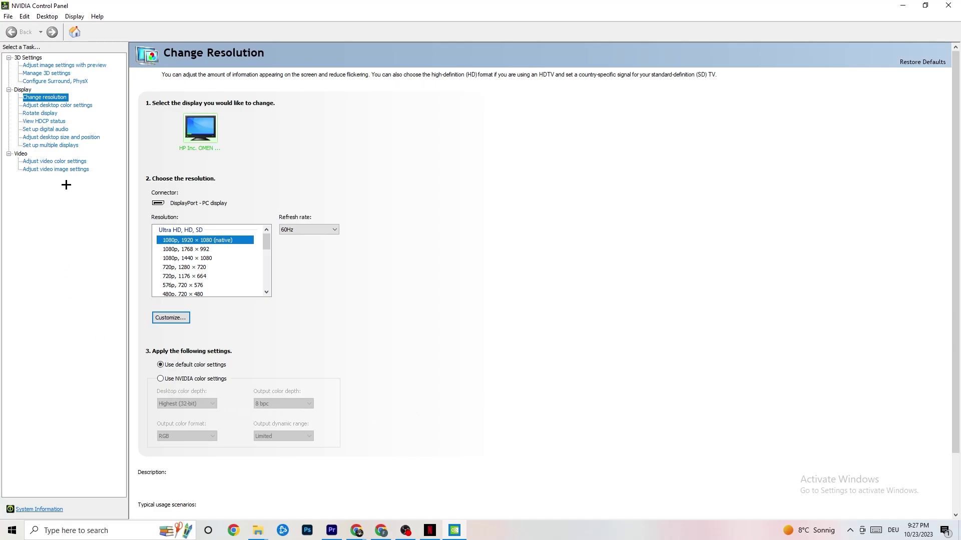
left_click(53, 67)
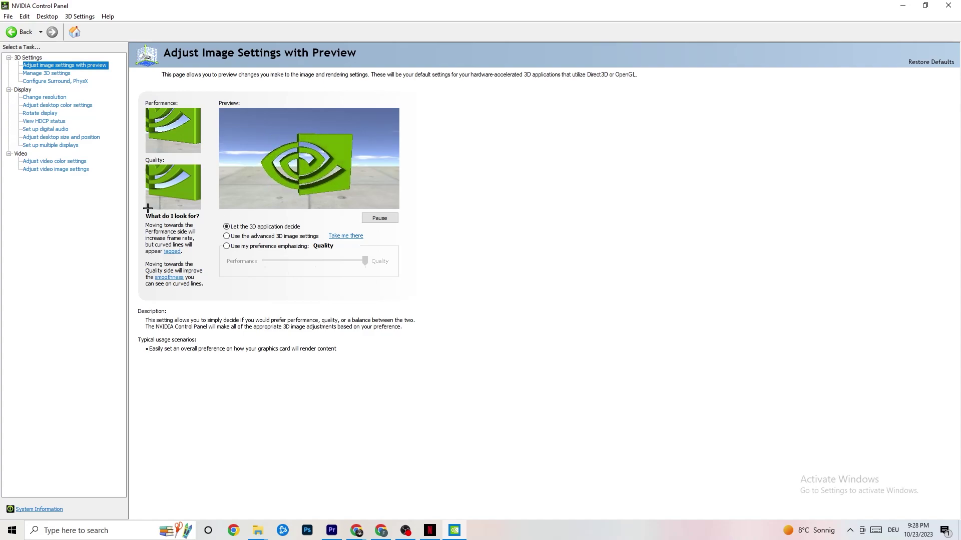
left_click(35, 98)
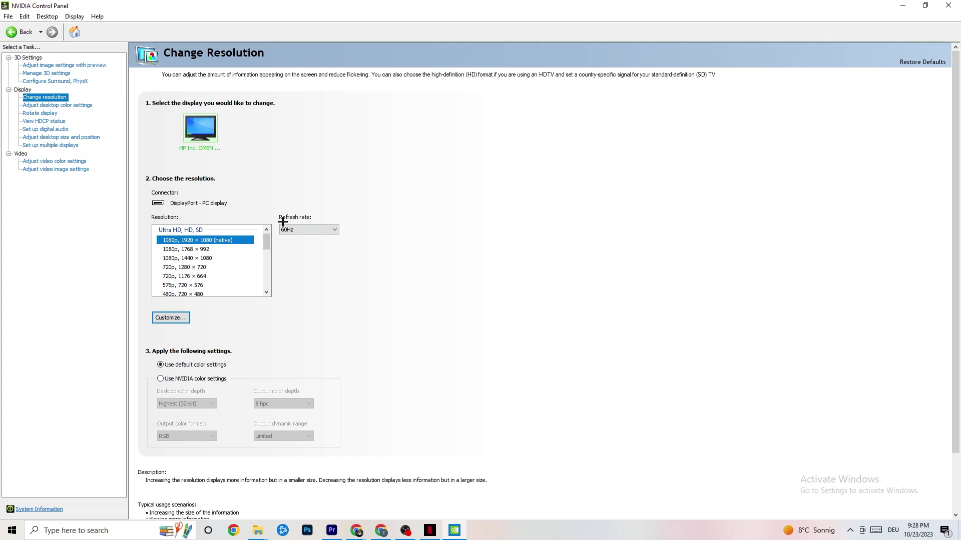
left_click(948, 4)
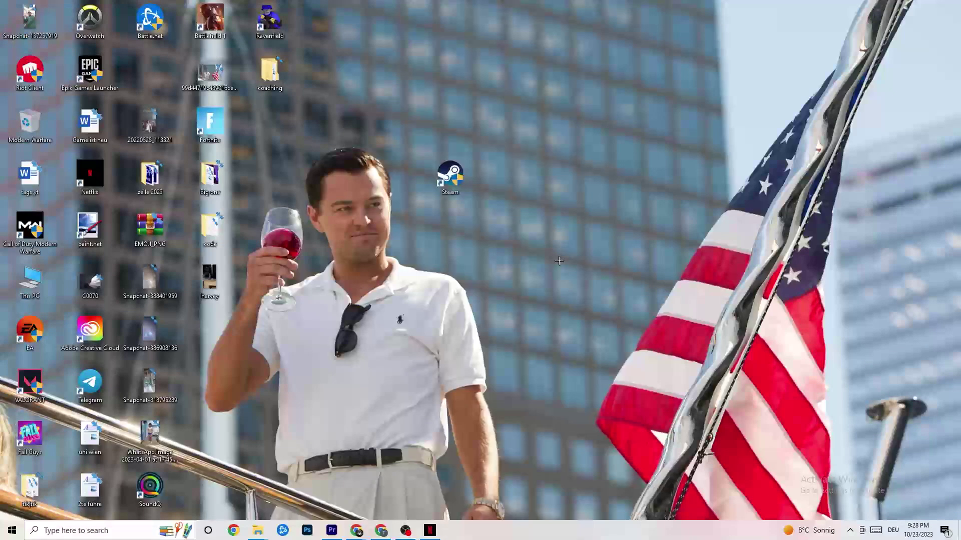